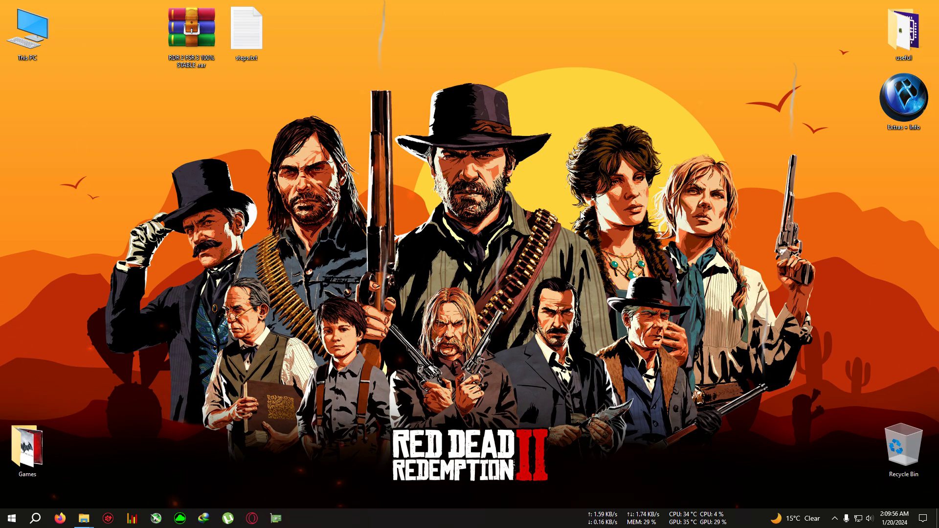
Step: Refresh the desktop and move the RDR 2 FSR 3 archive and the text file one slot closer to This PC
right_click(621, 157)
mouse_move(626, 166)
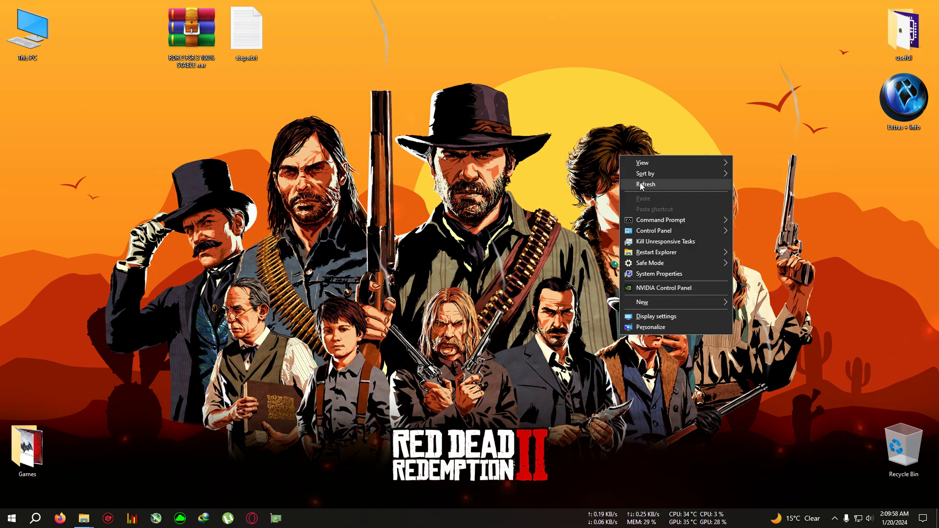
click(645, 184)
drag(194, 39, 157, 45)
drag(245, 41, 190, 49)
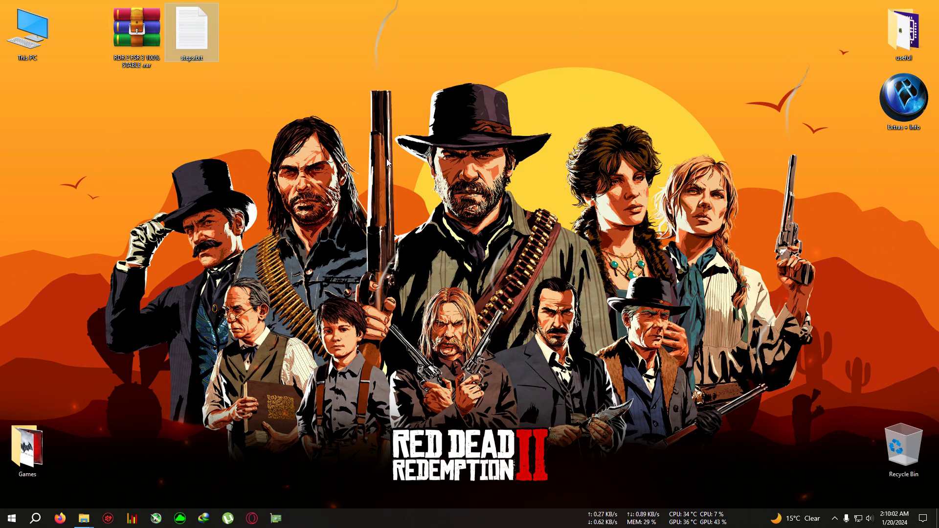
right_click(375, 118)
click(405, 151)
right_click(39, 180)
click(73, 209)
double_click(20, 455)
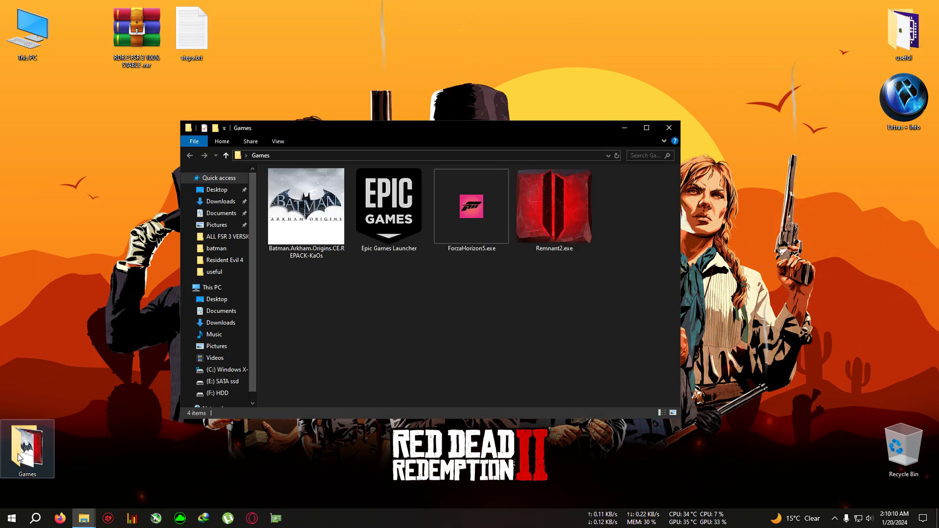
click(669, 128)
right_click(425, 184)
click(443, 215)
right_click(110, 227)
click(142, 255)
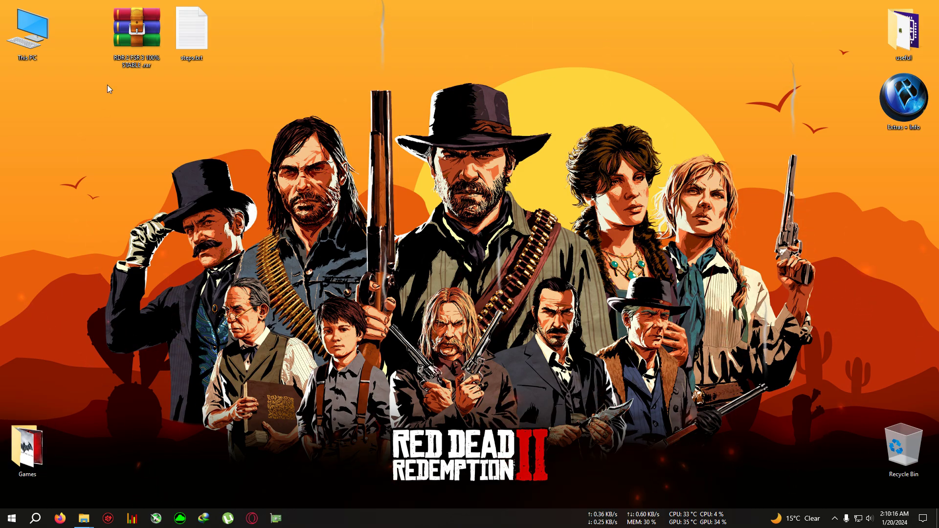
Step: Extract the RDR 2 FSR 3 100% STABLE archive into its own folder on the desktop
right_click(140, 48)
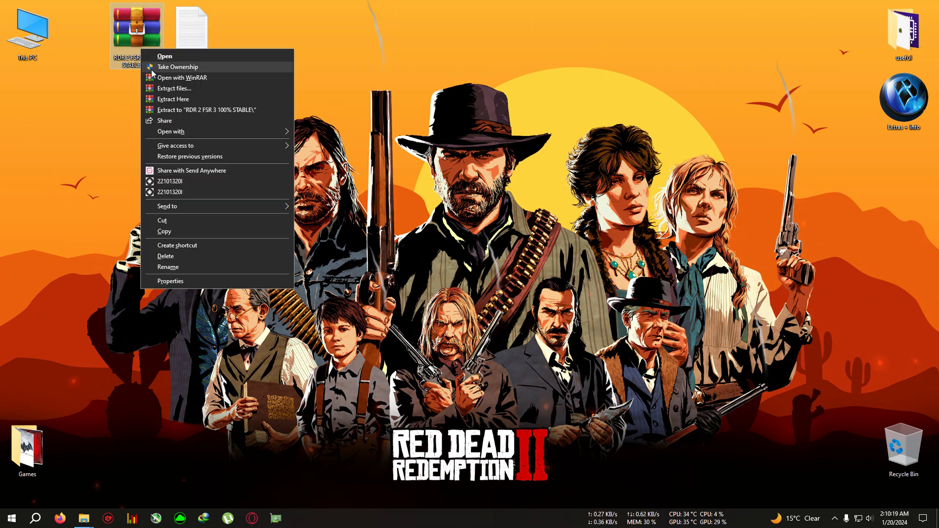
click(183, 112)
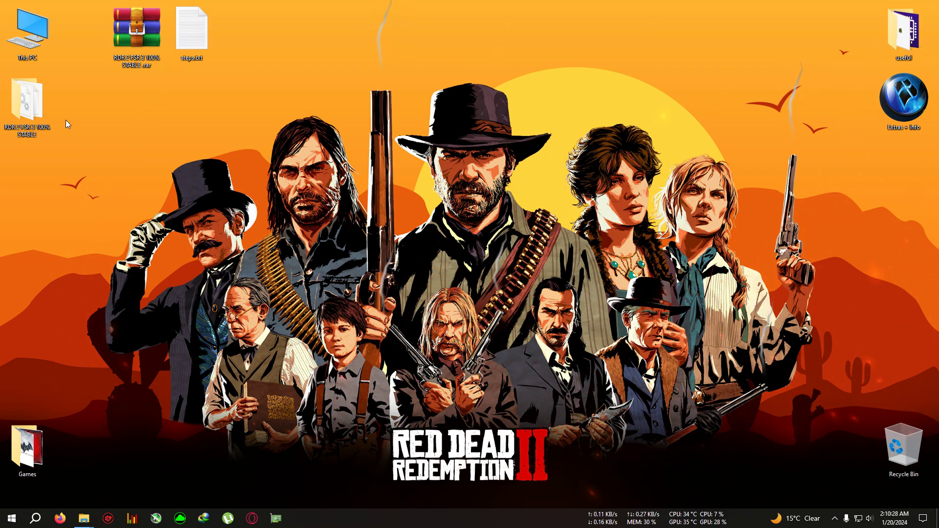
drag(77, 159, 267, 271)
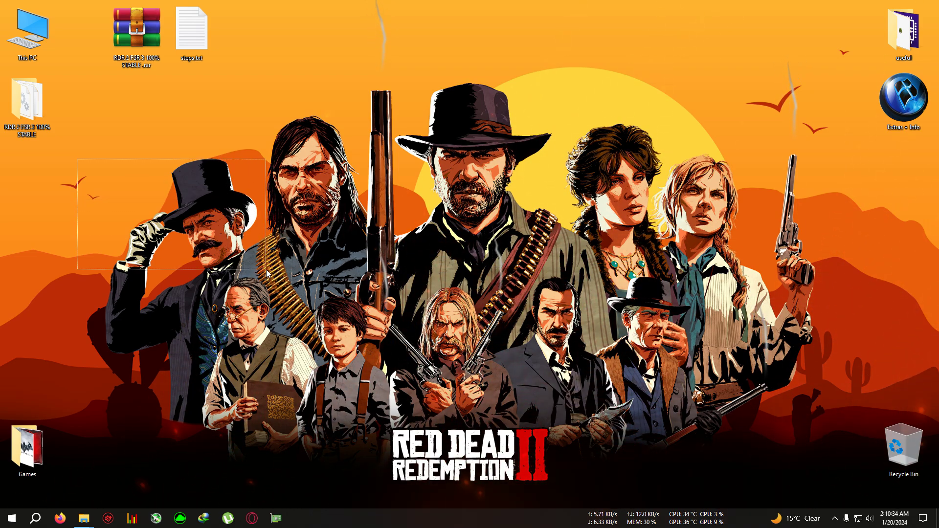
mouse_move(266, 269)
mouse_down()
mouse_move(150, 176)
mouse_move(139, 146)
mouse_move(262, 261)
mouse_move(260, 271)
mouse_up()
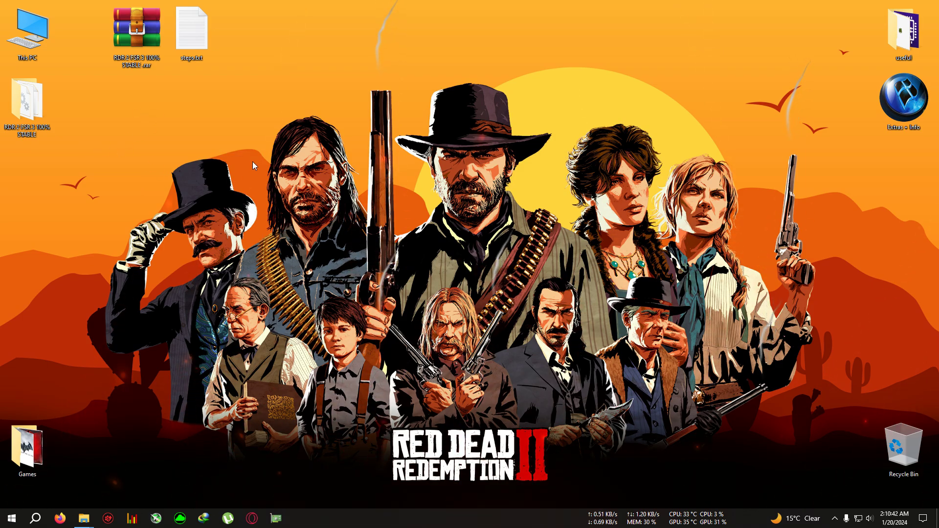
Step: Copy all files and folders inside the extracted RDR 2 FSR 3 100% STABLE folder and minimize its window
double_click(29, 117)
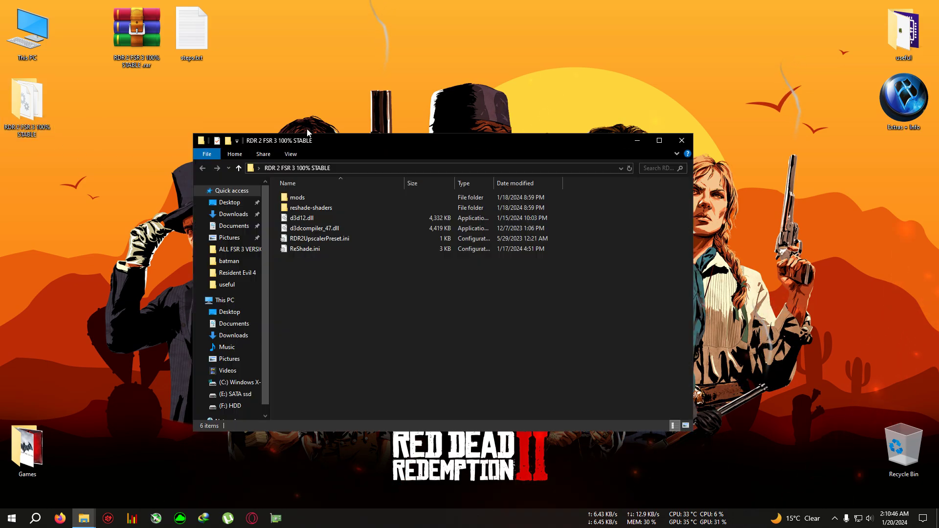
drag(316, 142, 451, 245)
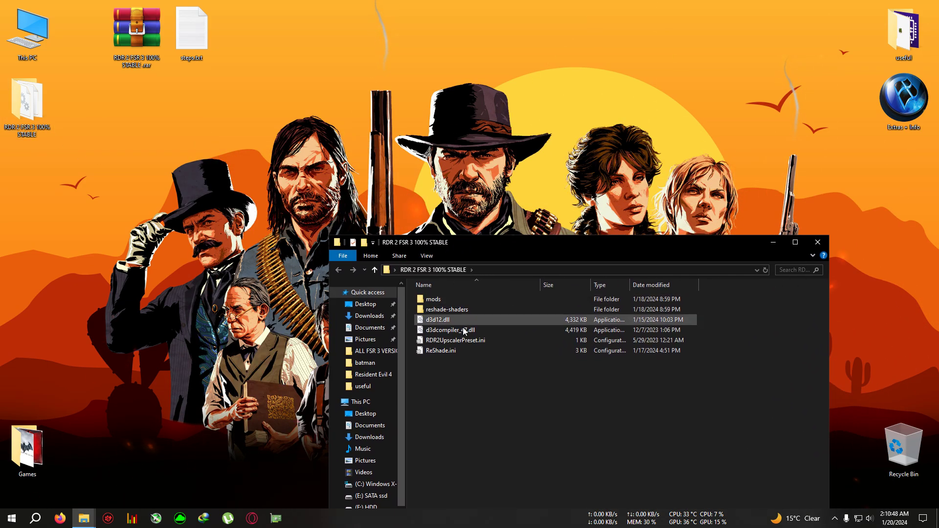
drag(579, 408, 426, 293)
right_click(467, 331)
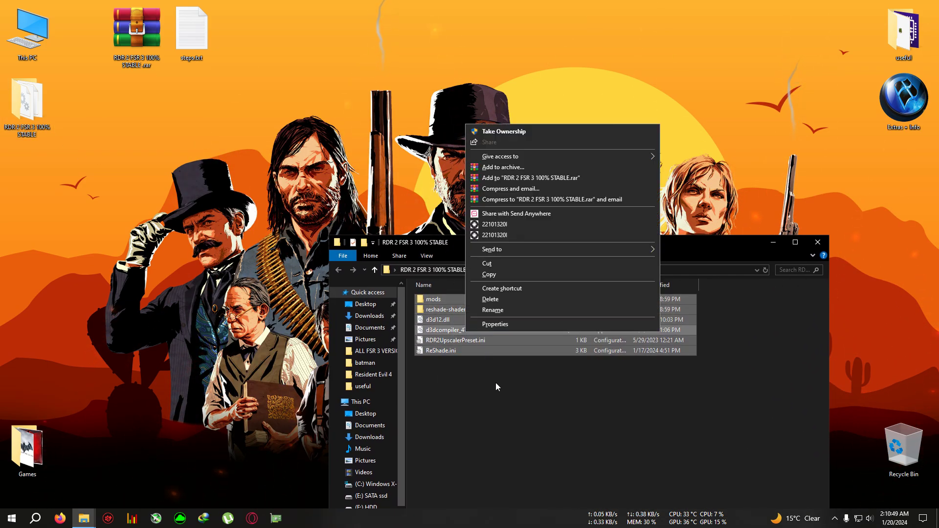
click(495, 275)
click(773, 242)
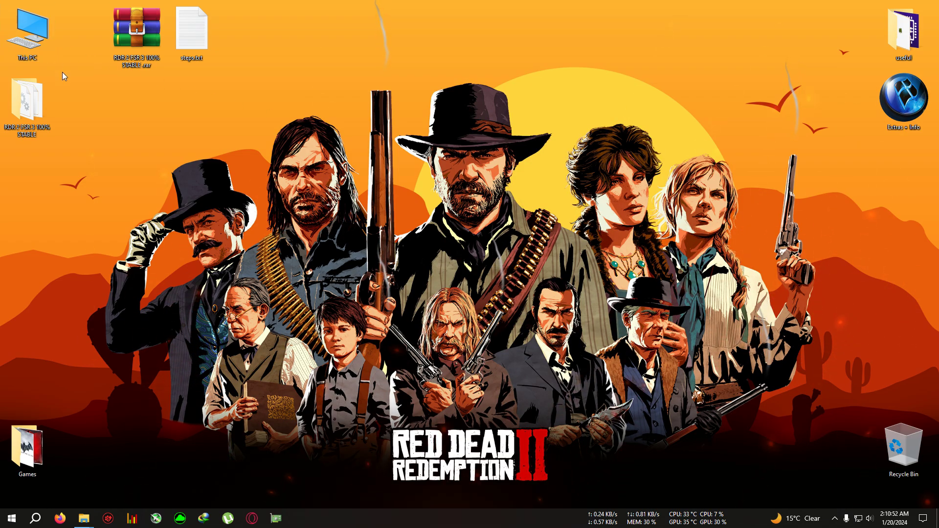
Step: Open the Red Dead Redemption 2 game folder inside Red-Dead-Redemption-2 on the SATA ssd (E:) drive
double_click(49, 54)
drag(441, 226, 216, 194)
double_click(377, 271)
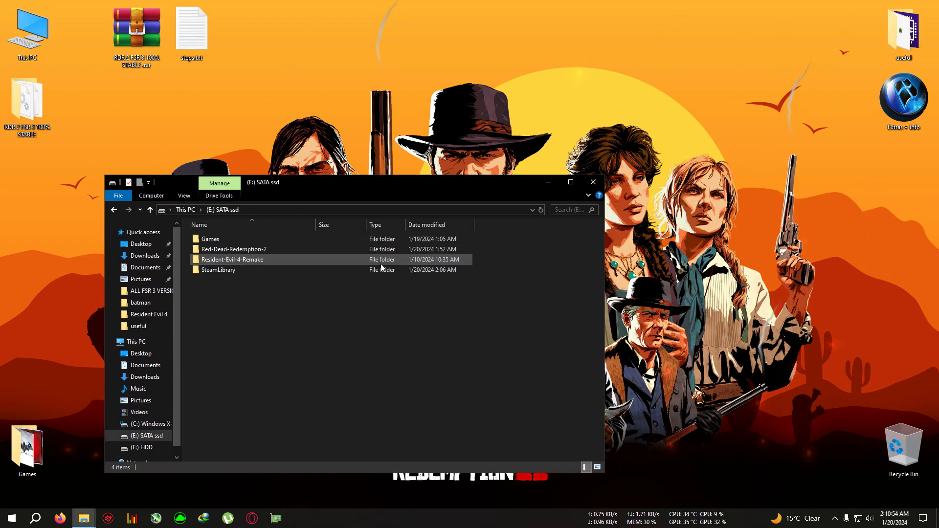
double_click(241, 251)
double_click(242, 251)
drag(352, 184, 612, 127)
Step: Check the file version of RDR2.exe in its detailed properties
scroll(544, 296, down, 8)
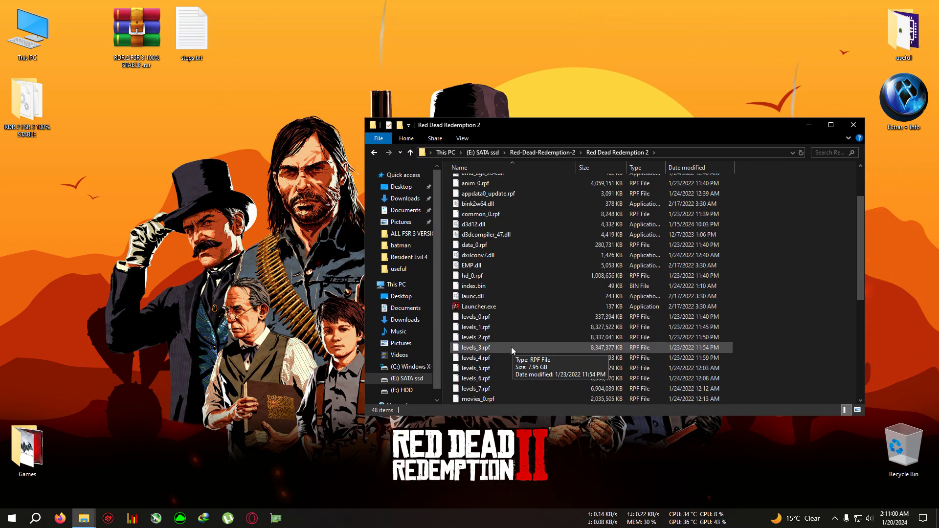
right_click(466, 276)
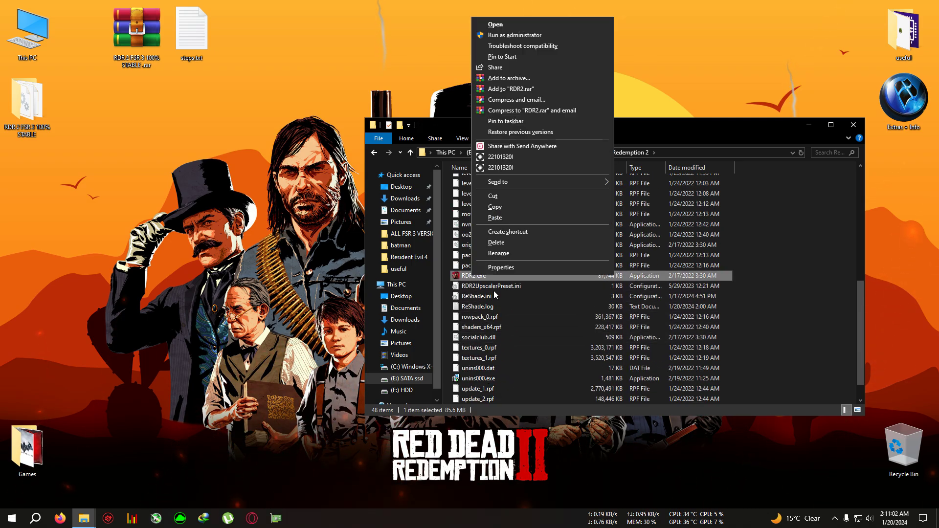
click(514, 268)
drag(581, 245, 439, 207)
click(420, 234)
click(410, 308)
click(402, 290)
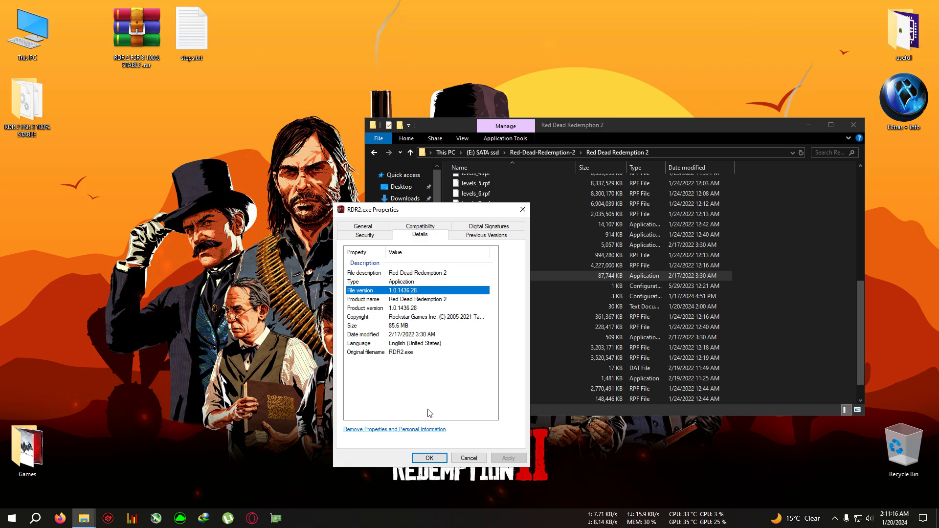
click(430, 459)
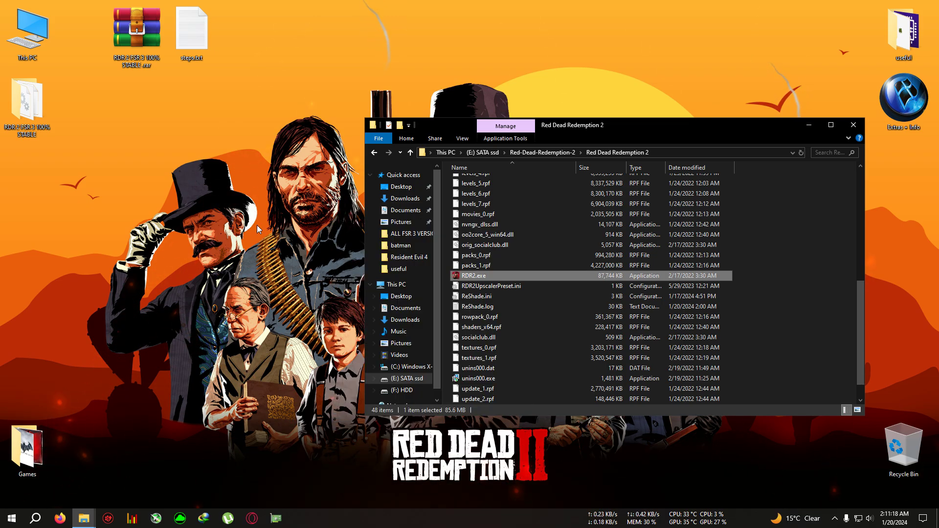
Step: Recopy all the extracted mod files and paste them into the Red Dead Redemption 2 game folder, replacing the existing files
double_click(28, 104)
drag(590, 306, 480, 195)
right_click(511, 214)
click(548, 367)
click(866, 137)
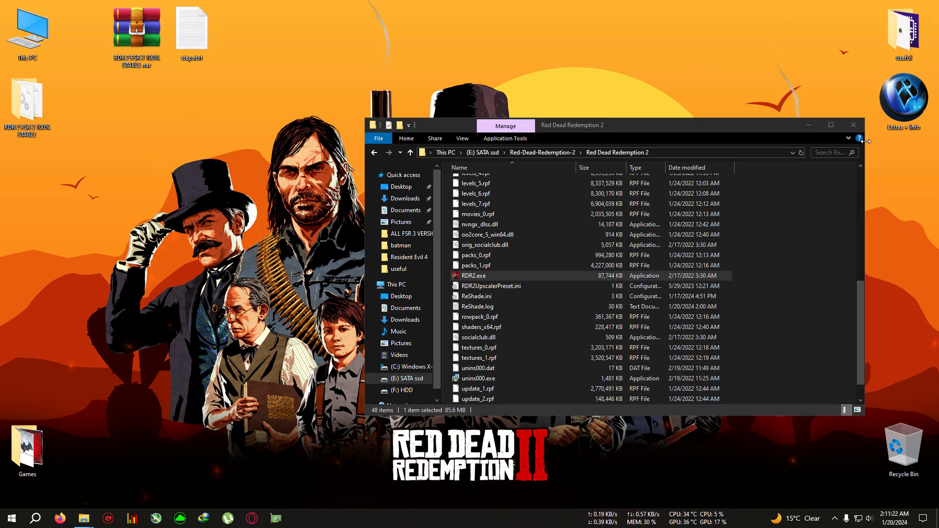
right_click(747, 256)
click(775, 327)
click(446, 183)
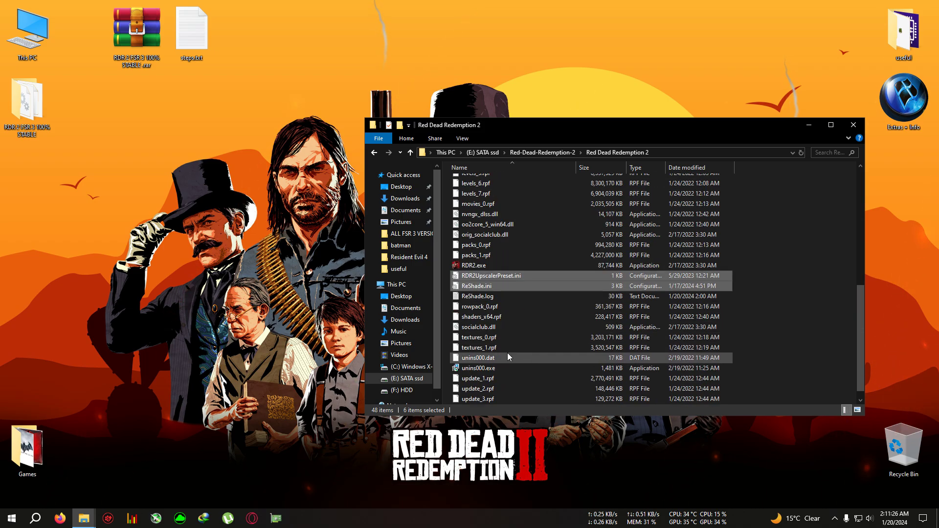
Step: Launch the game from RDR2.exe, minimize the game folder and enter Story mode
double_click(475, 269)
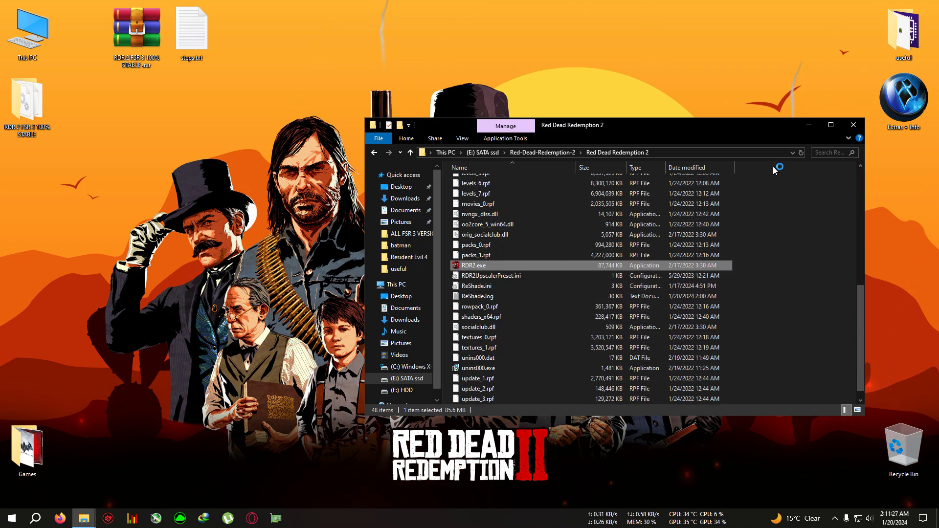
click(809, 125)
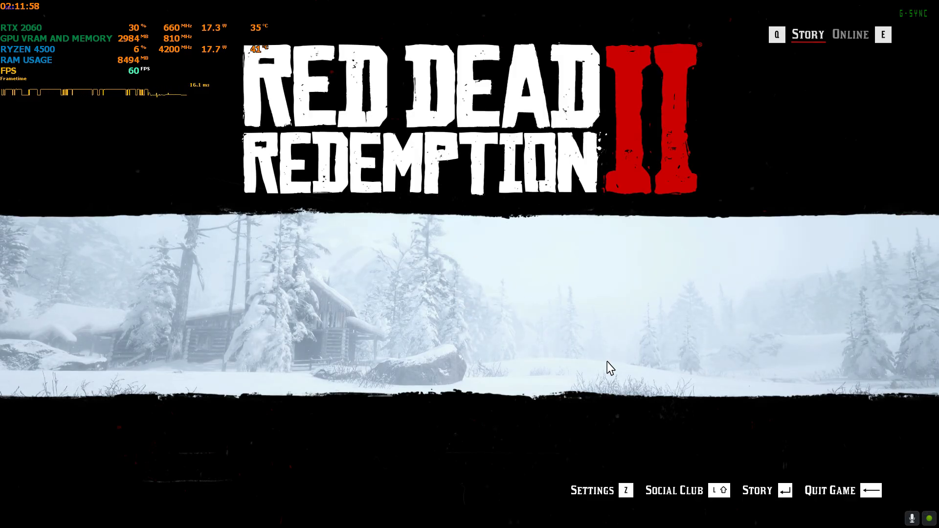
key(Return)
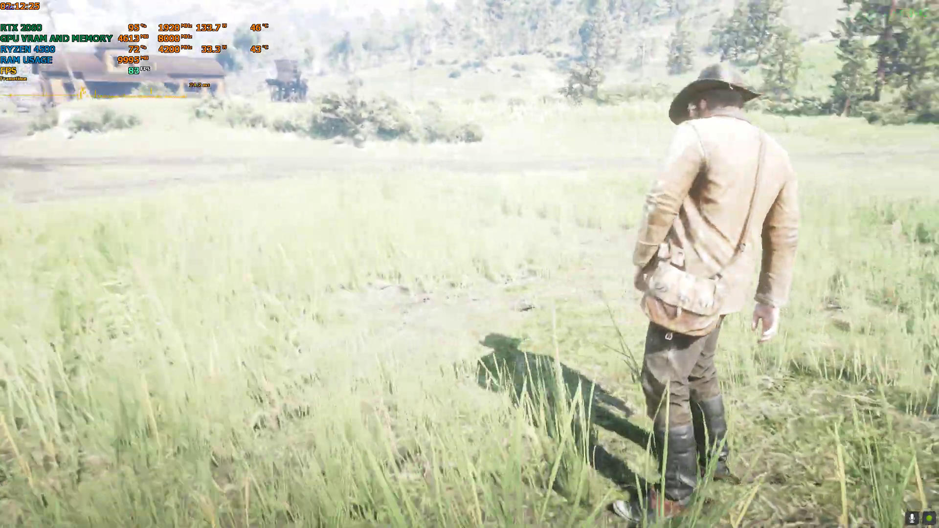
Step: Walk and sprint the character around the grassy field and dirt road to check the in-game performance
key(w)
key(shift)
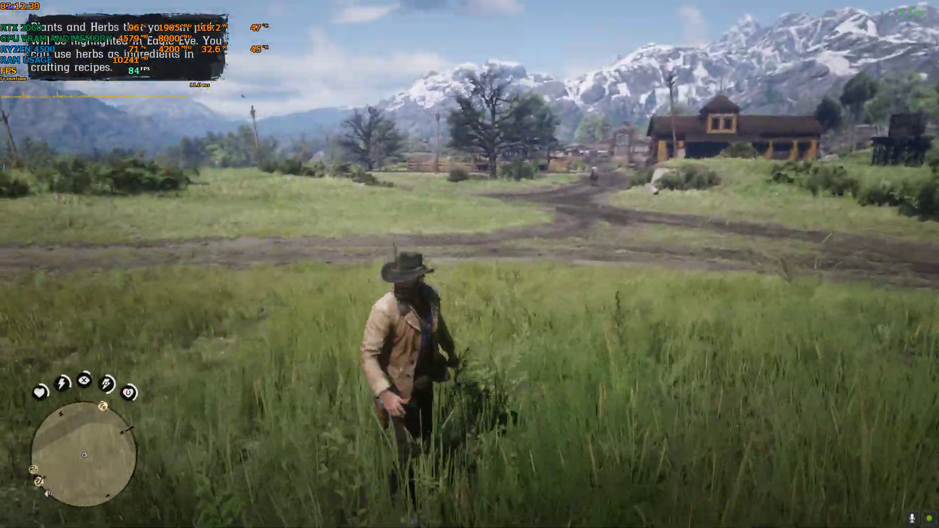
key(a)
key(w)
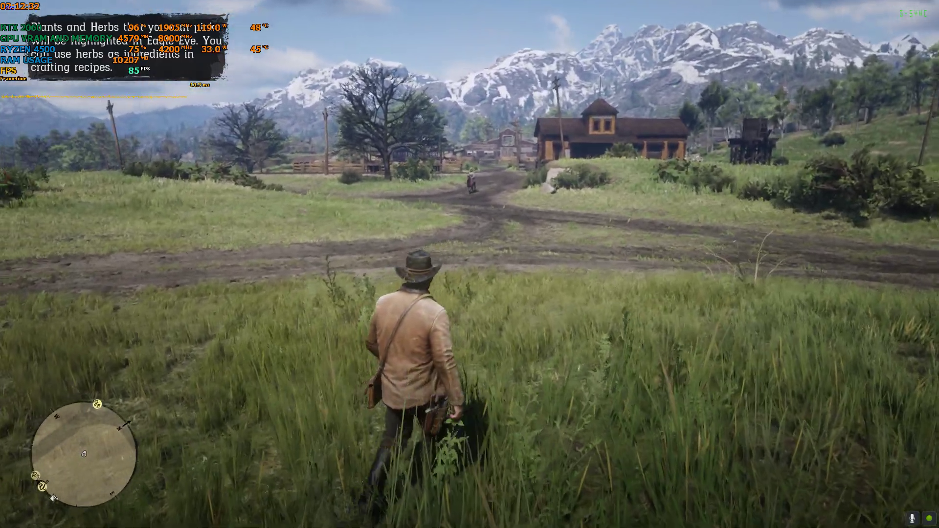
key(a)
key(w)
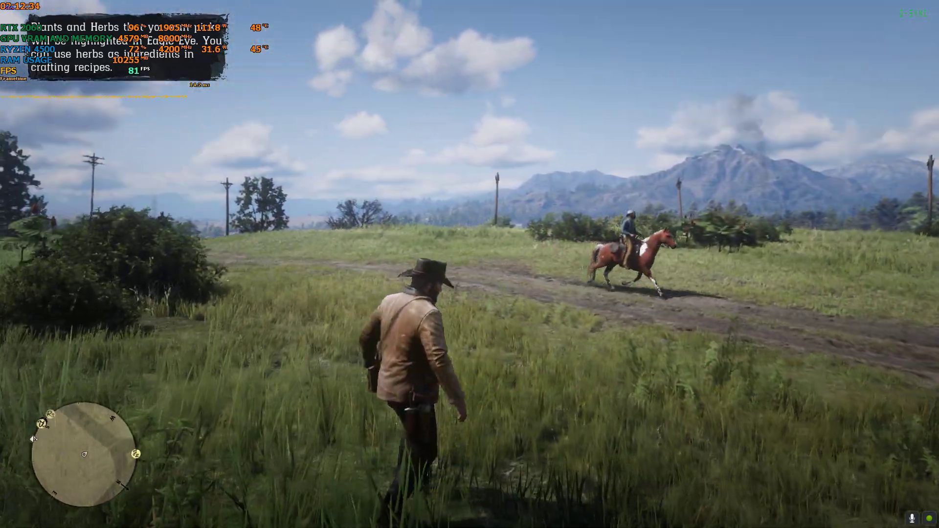
key(shift)
key(w)
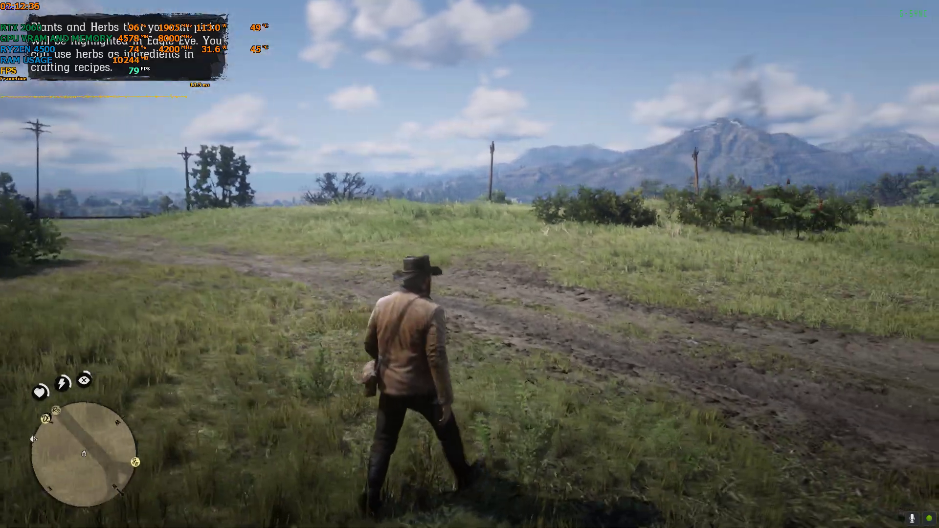
key(shift)
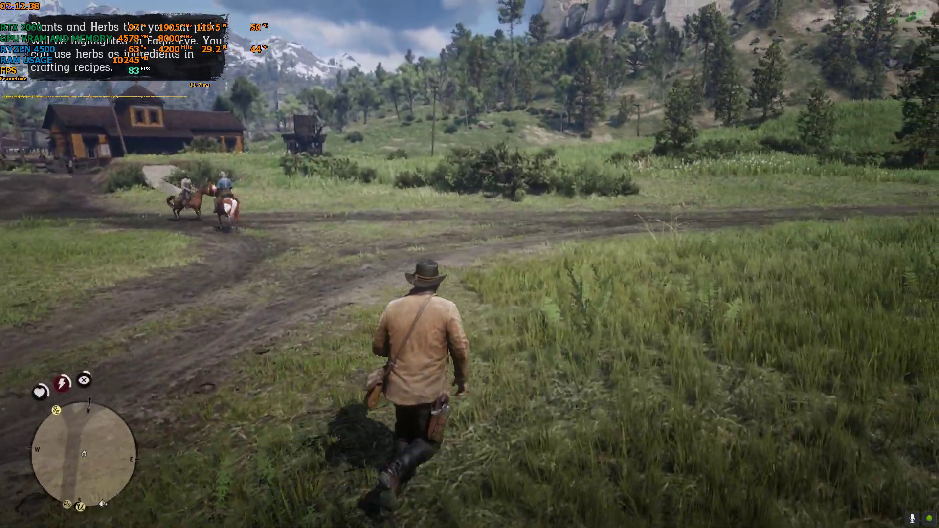
Step: Pause the game, open its graphics settings and set the Screen Type to Fullscreen
key(Escape)
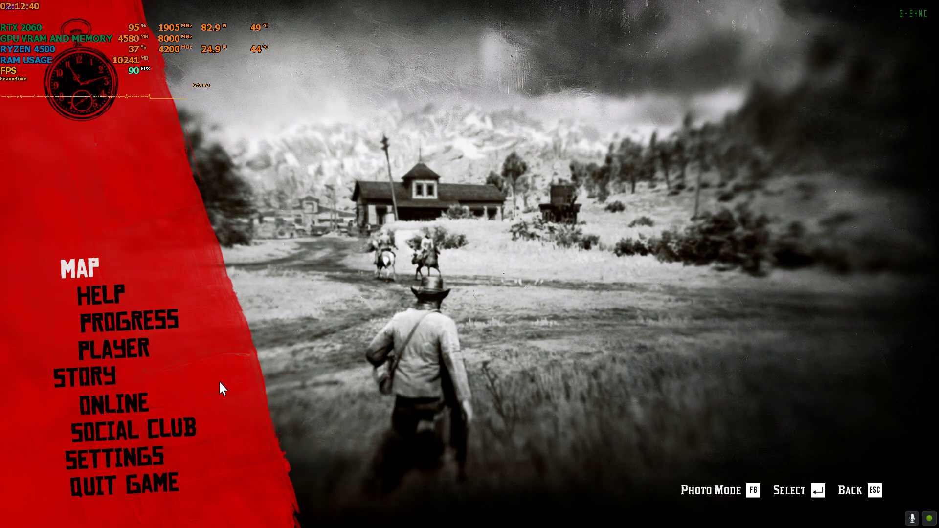
click(112, 461)
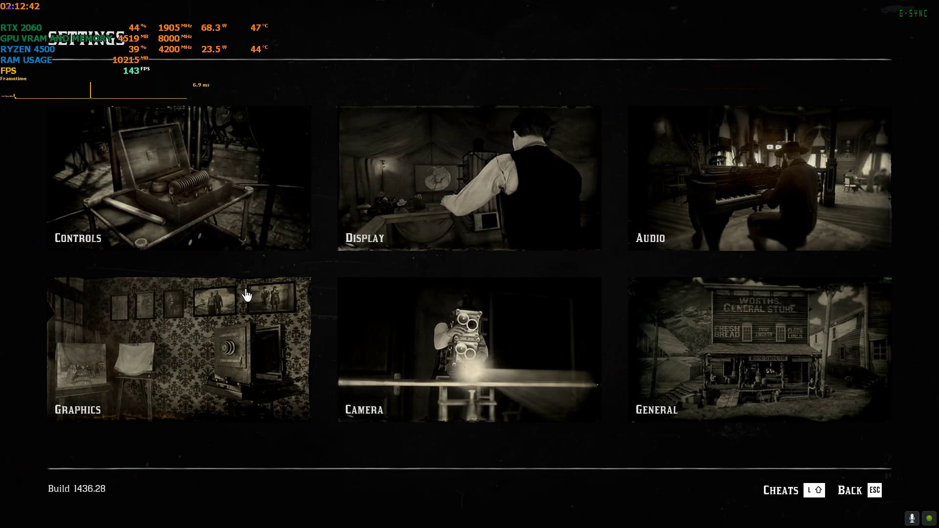
click(220, 357)
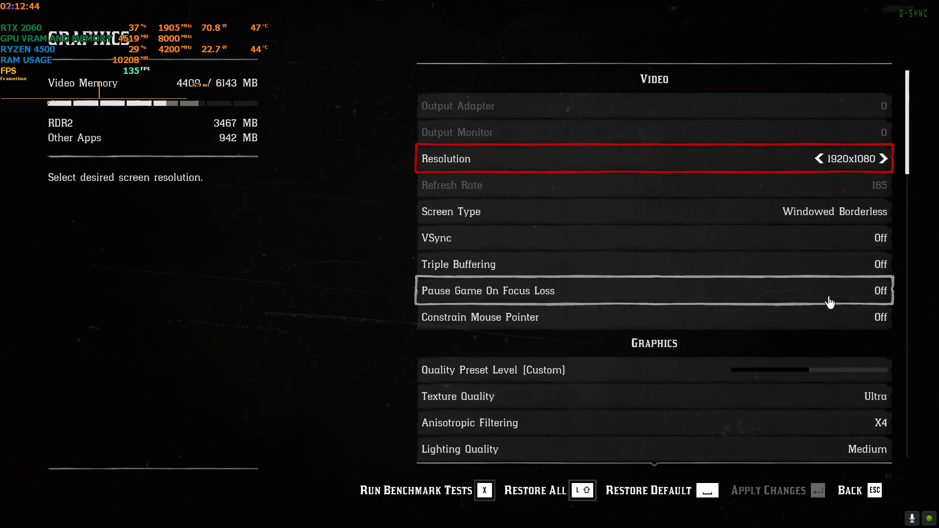
click(884, 212)
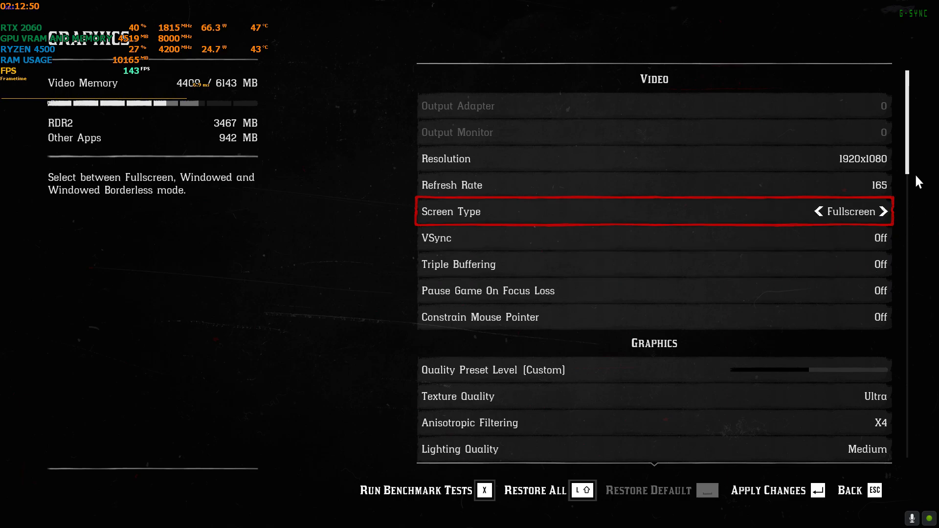
Step: Set NVIDIA DLSS to Quality in the graphics settings, apply and confirm the change, and return to gameplay
drag(908, 148, 909, 160)
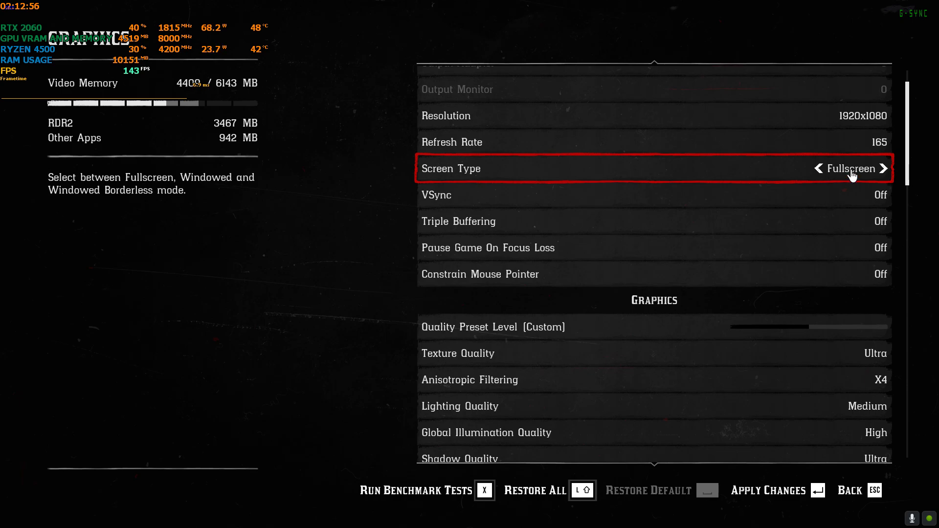
drag(905, 151, 893, 271)
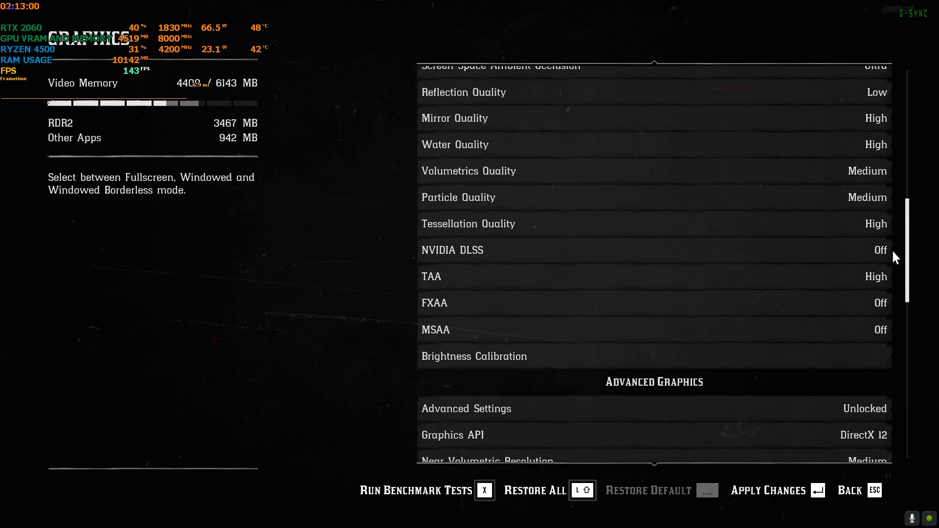
click(885, 251)
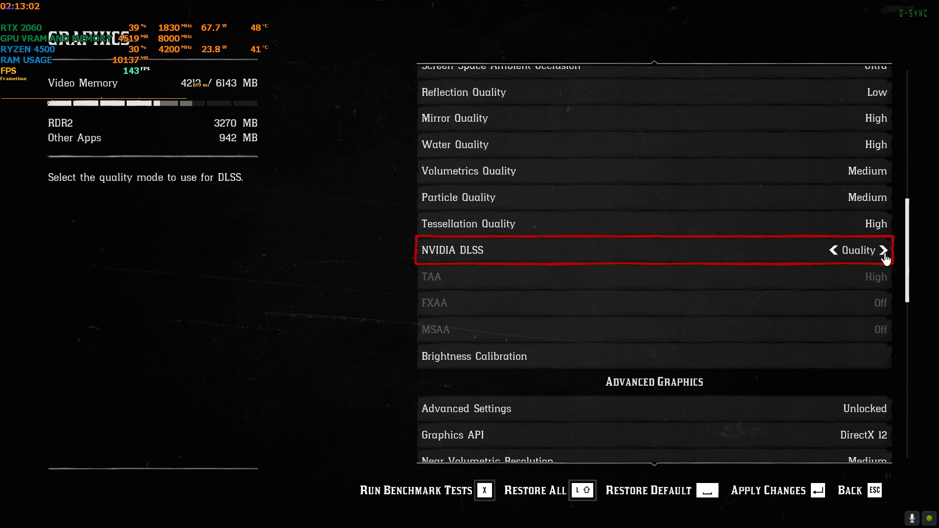
key(Return)
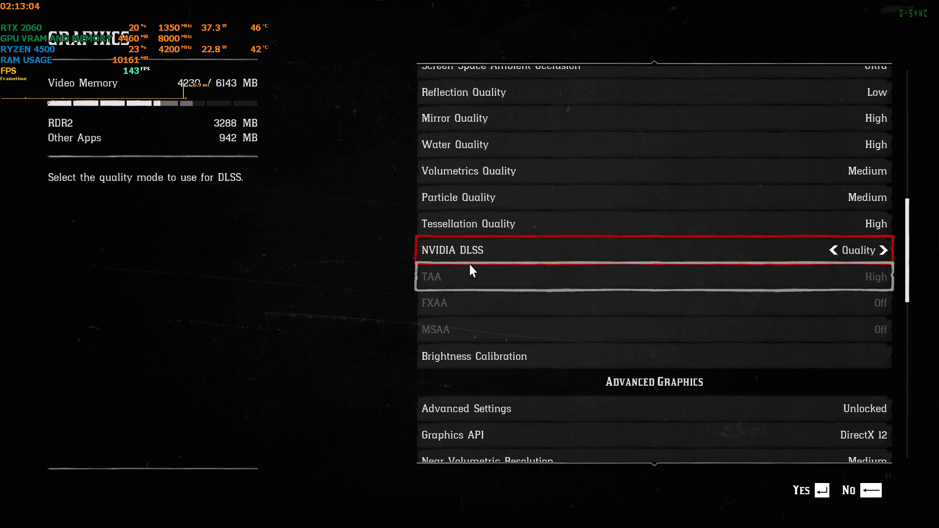
key(Return)
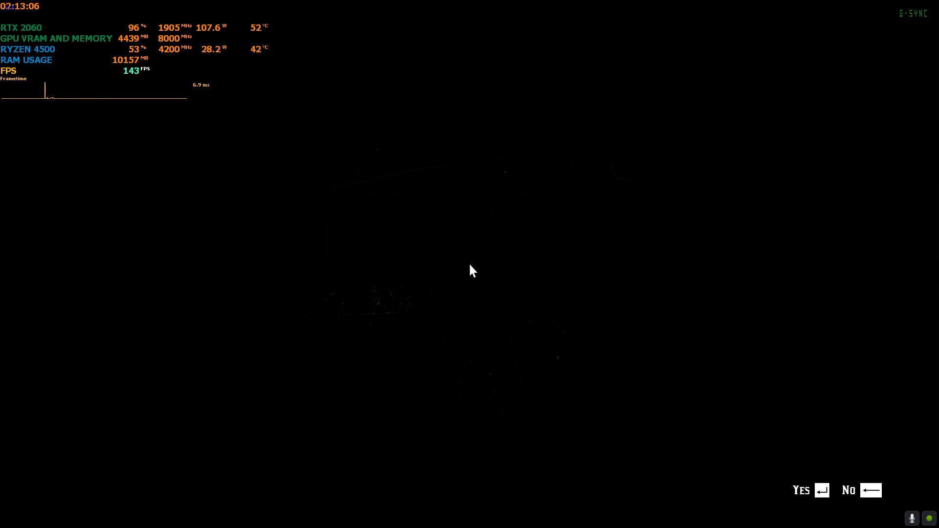
key(Escape)
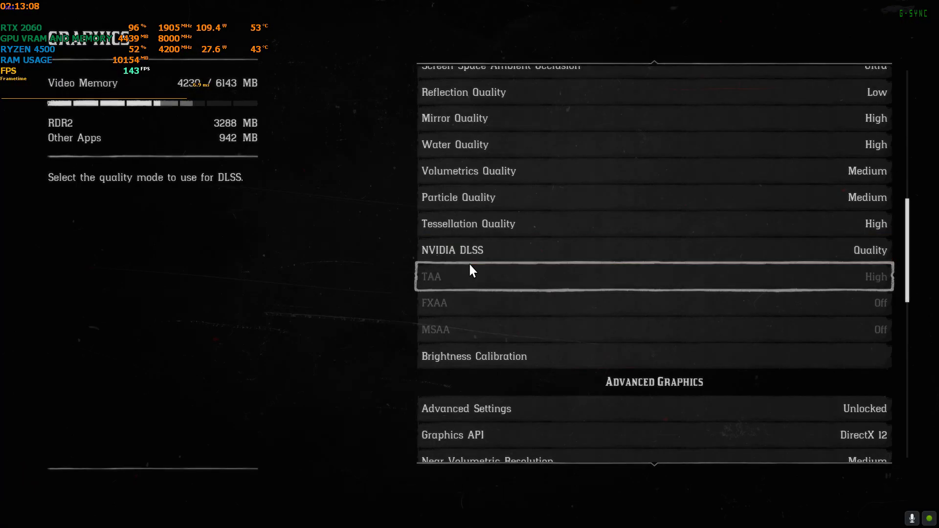
key(Escape)
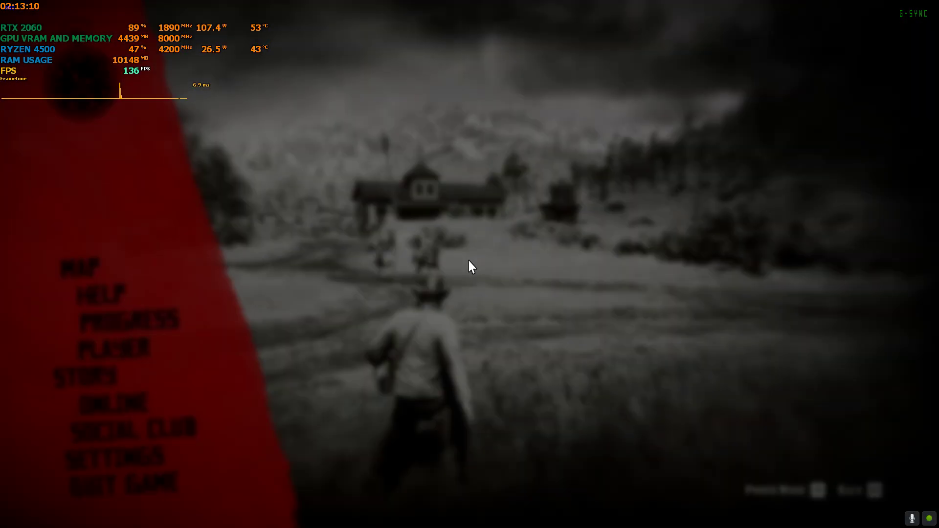
key(Escape)
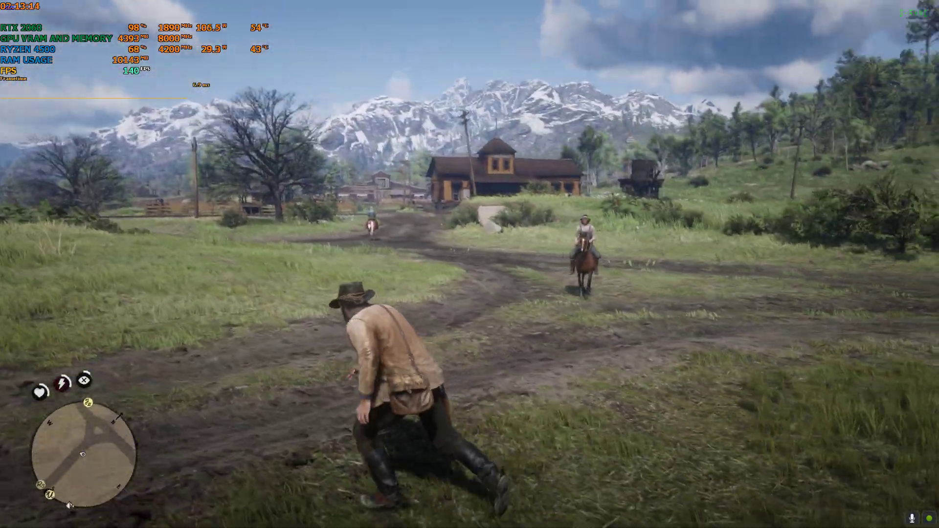
Step: Run the character along the dirt road and across the grass toward the Valentine station to check performance with DLSS
key(w)
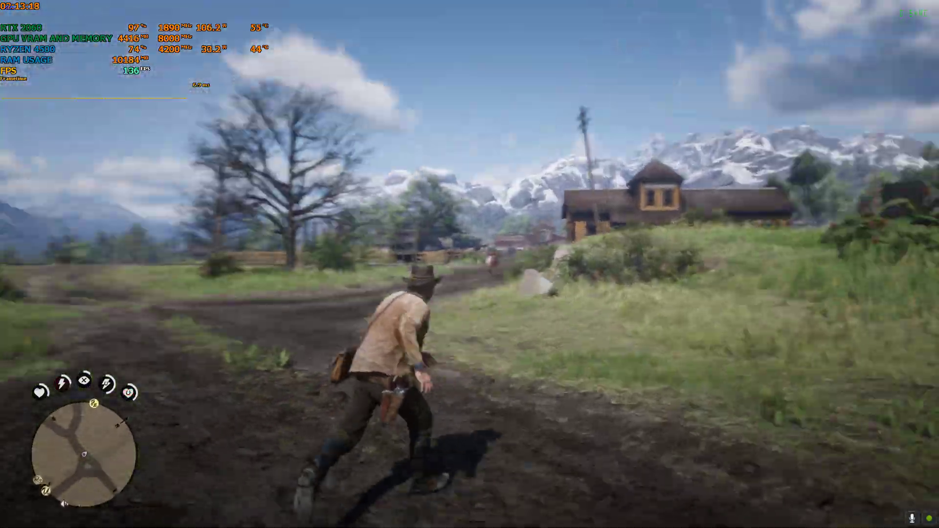
key(w)
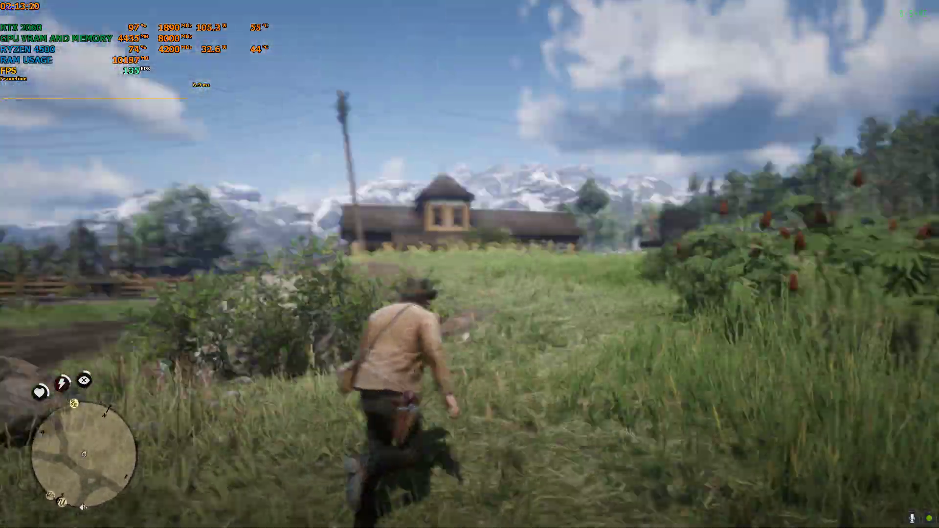
key(w)
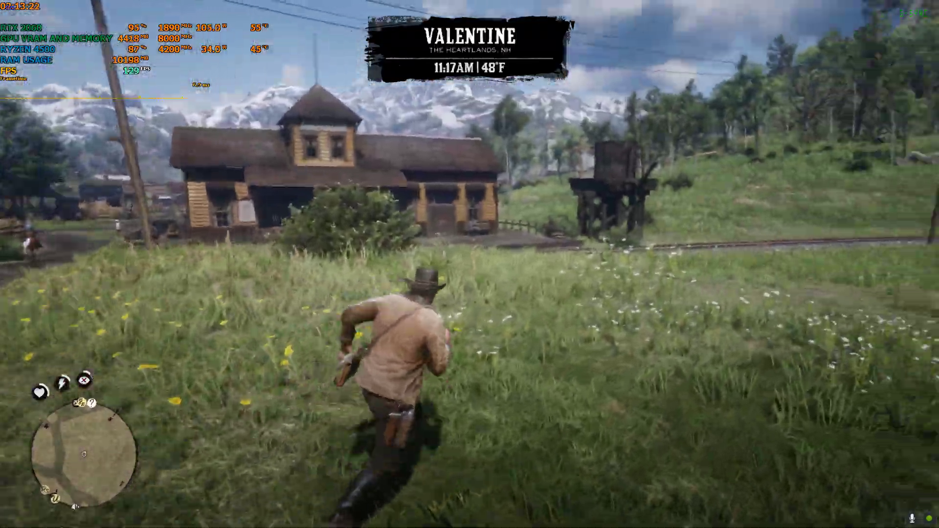